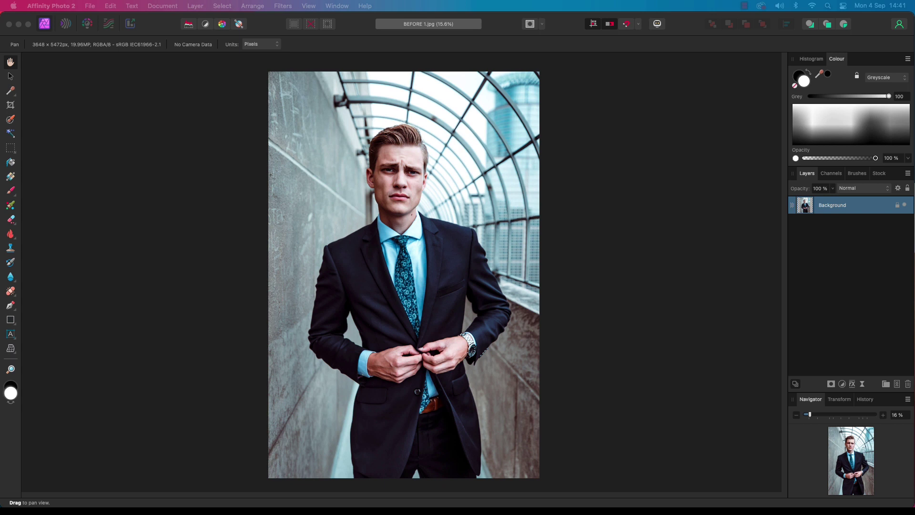
# - Add a Black & White adjustment and tune the mix to Red 91%, Green 14%, Magenta 150%
pyautogui.click(721, 260)
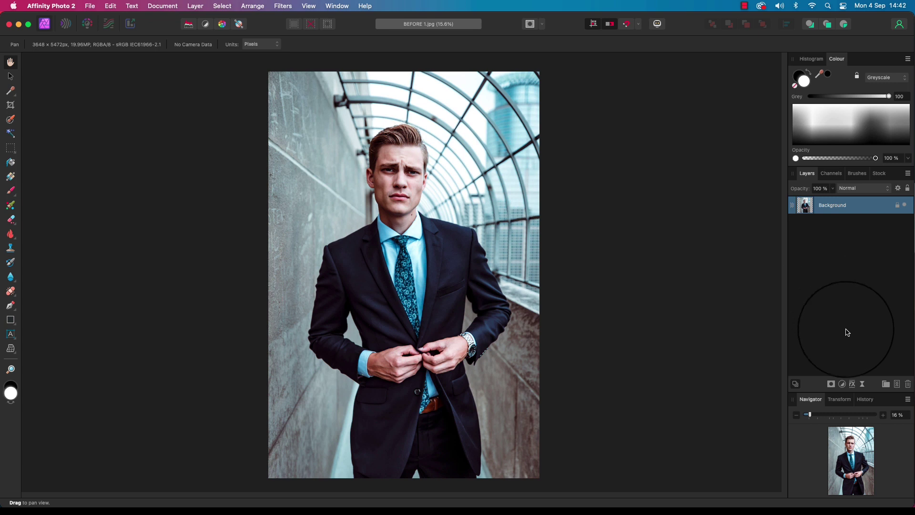
pyautogui.click(842, 387)
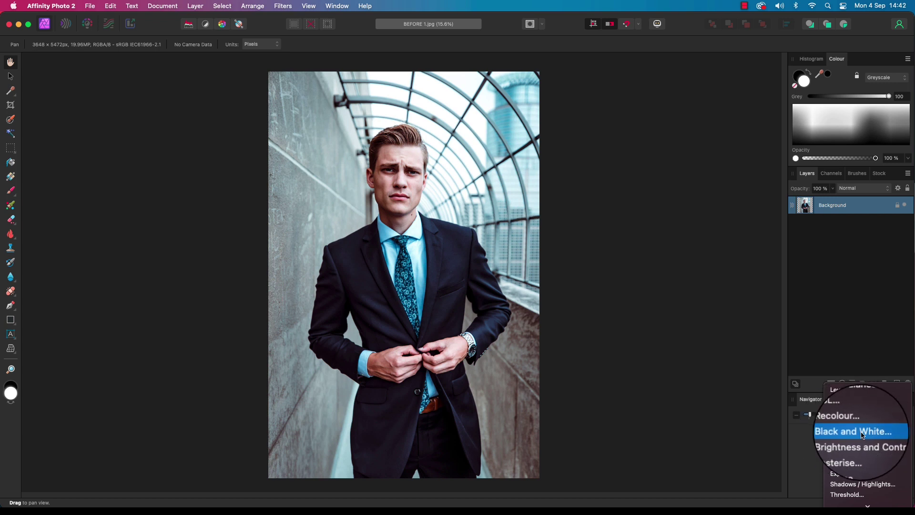
pyautogui.click(835, 434)
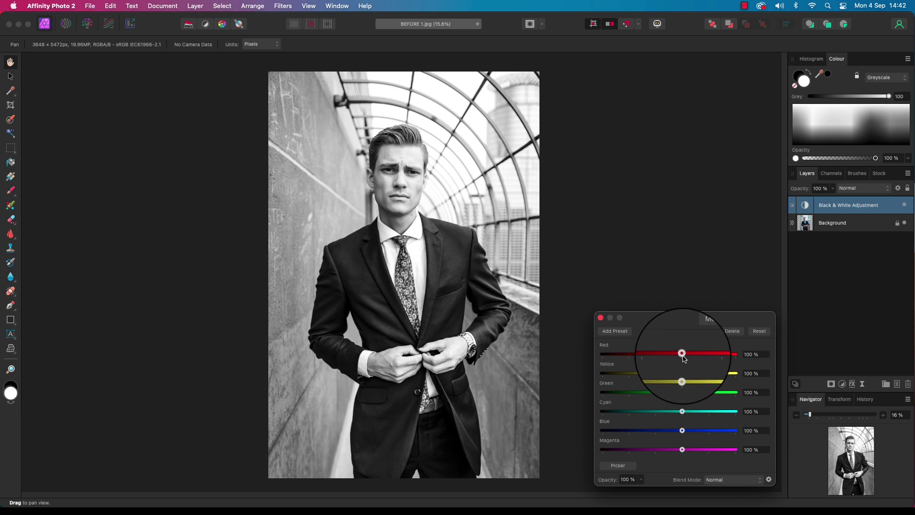
pyautogui.moveTo(682, 353); pyautogui.dragTo(696, 450)
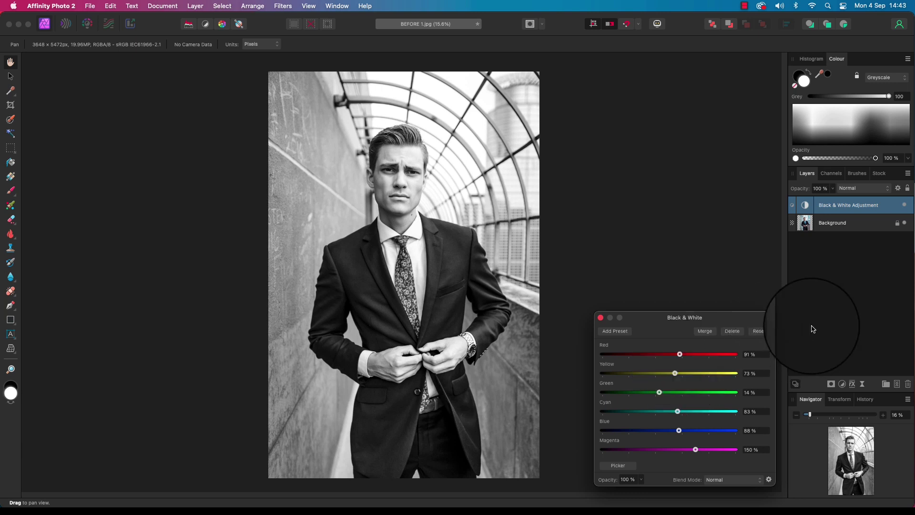
# - Add a Brightness / Contrast adjustment set to Brightness 22% and Contrast 24%
pyautogui.click(841, 383)
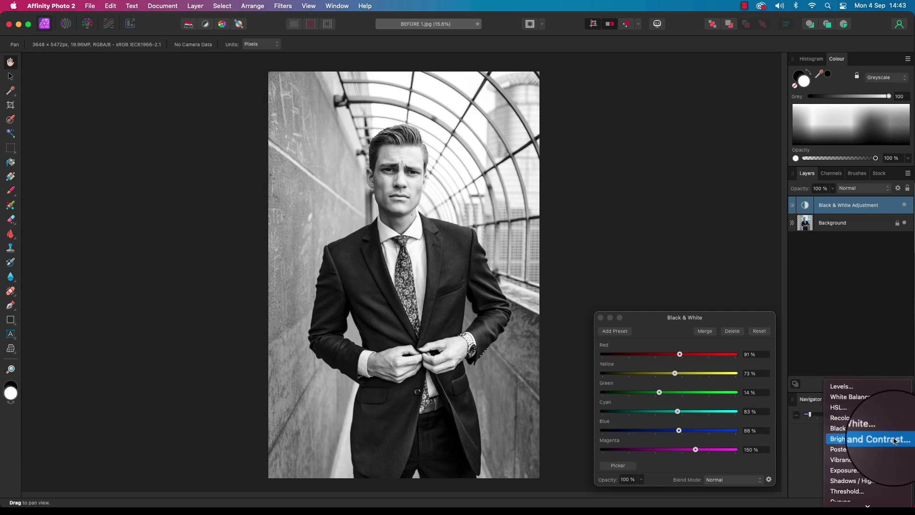
pyautogui.click(841, 439)
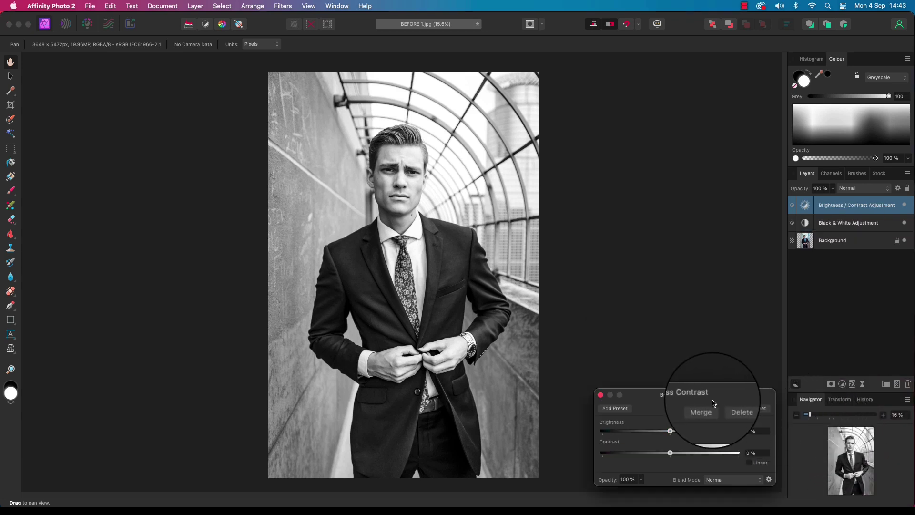
pyautogui.moveTo(708, 399); pyautogui.dragTo(692, 298)
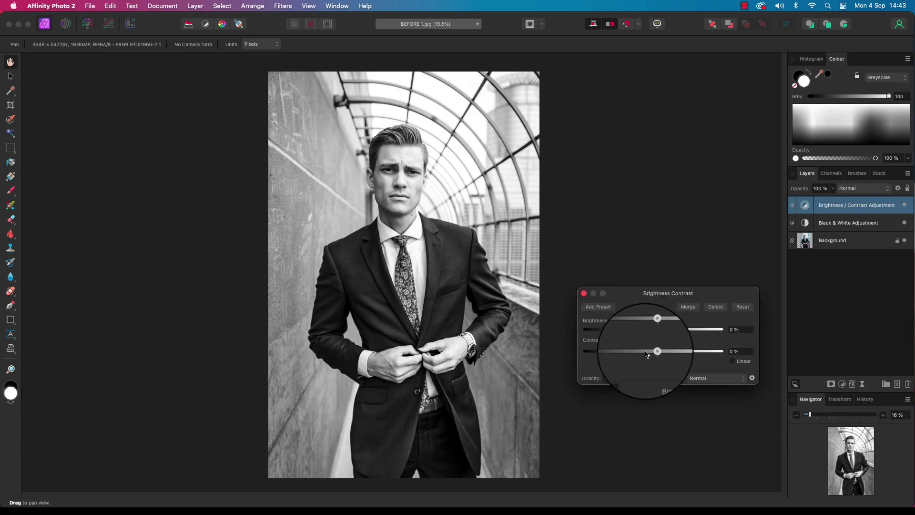
pyautogui.moveTo(655, 329); pyautogui.dragTo(668, 352)
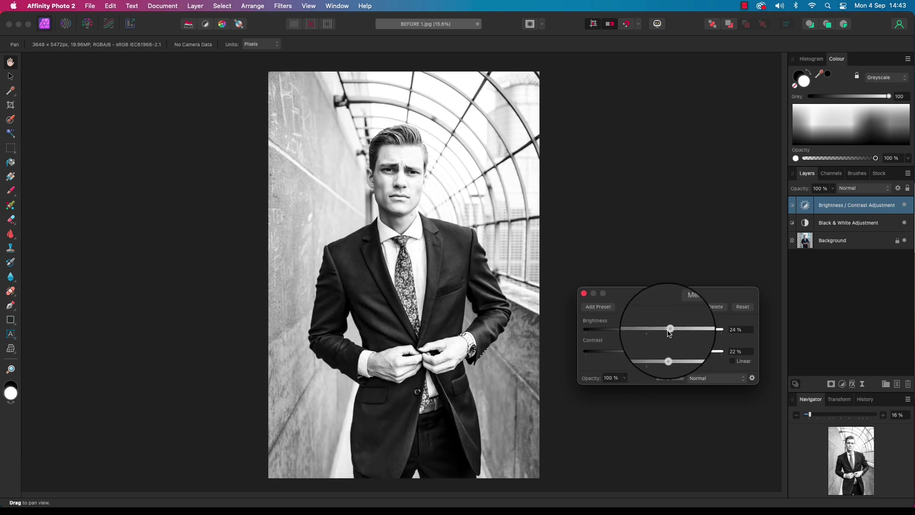
pyautogui.moveTo(671, 329)
pyautogui.mouseDown()
pyautogui.moveTo(728, 329)
pyautogui.moveTo(669, 334)
pyautogui.mouseUp()
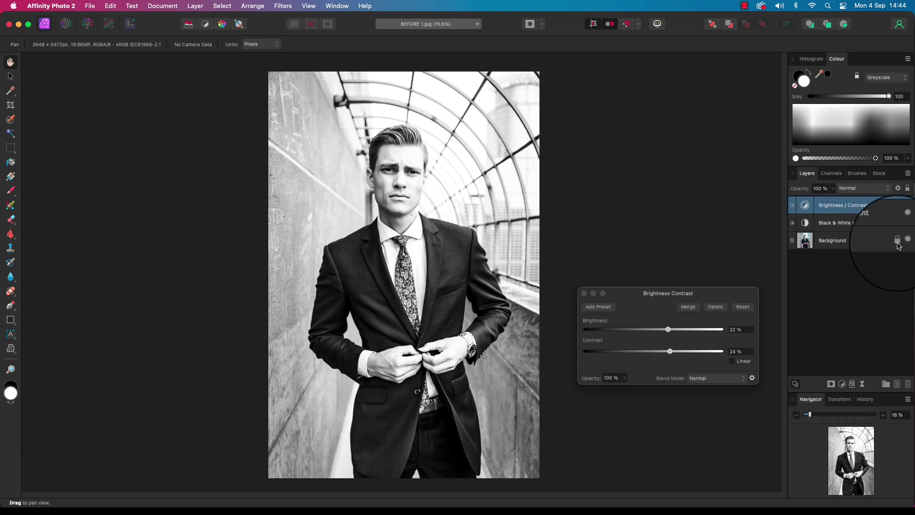
# - Add a mask layer and nest it inside the Brightness / Contrast adjustment
pyautogui.click(832, 387)
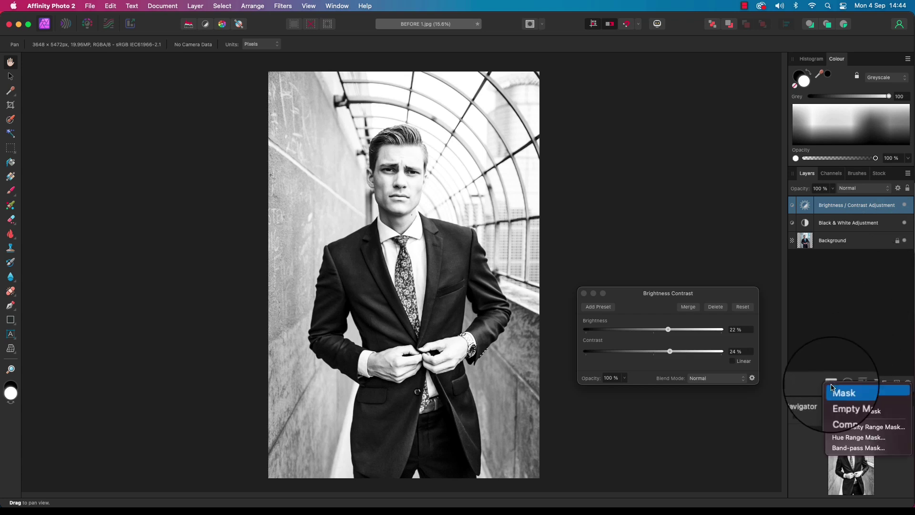
pyautogui.click(834, 389)
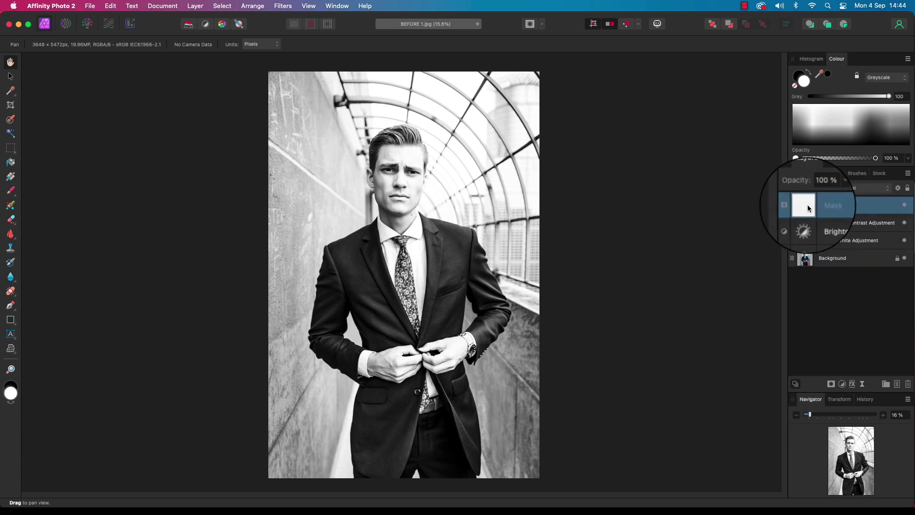
pyautogui.moveTo(807, 204); pyautogui.dragTo(812, 221)
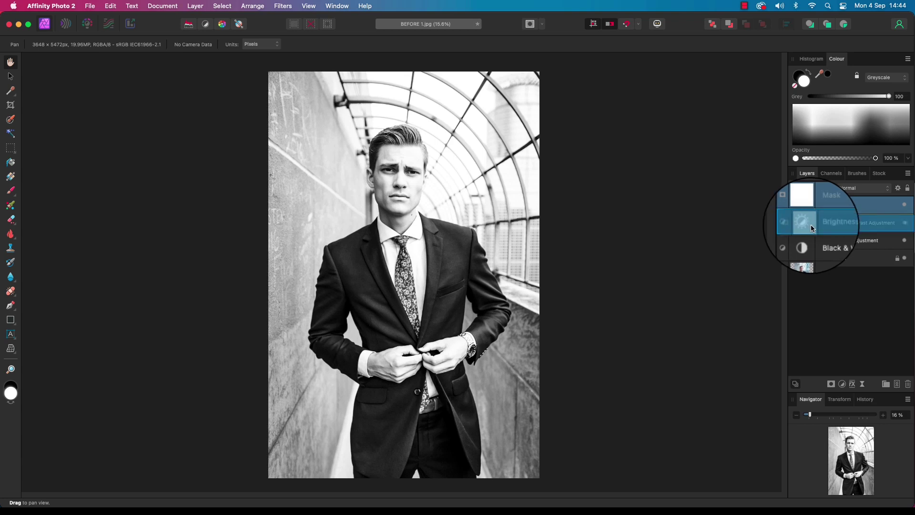
pyautogui.click(792, 210)
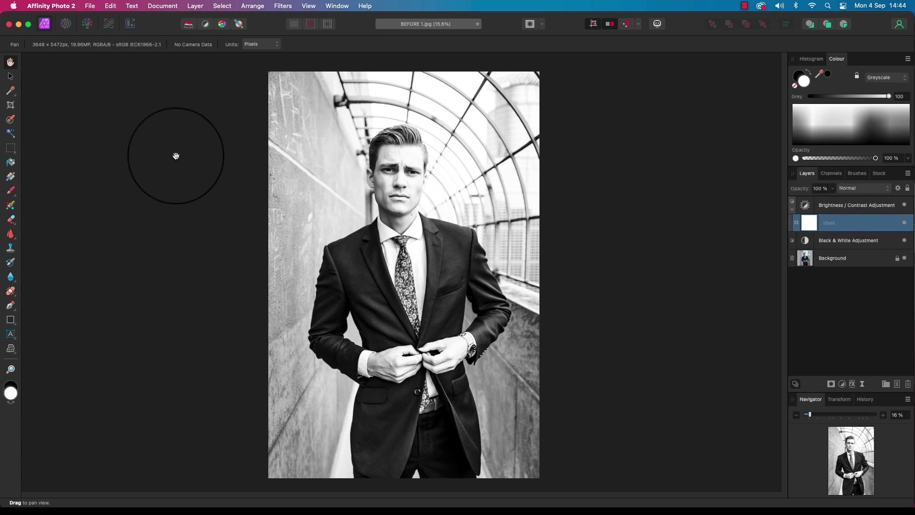
# - Paint black on the mask with a small brush over the man's face and hands
pyautogui.click(11, 190)
pyautogui.press('x')
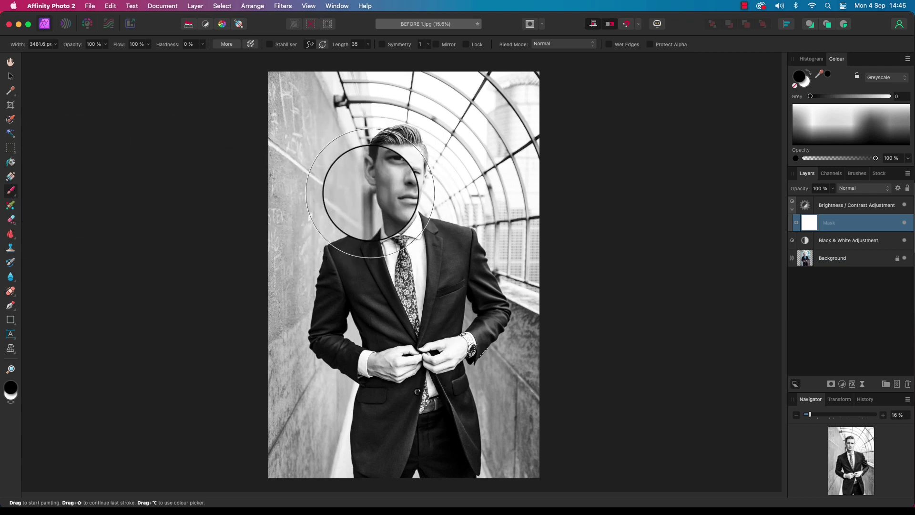
pyautogui.moveTo(377, 193)
pyautogui.mouseDown()
pyautogui.moveTo(393, 180)
pyautogui.moveTo(396, 186)
pyautogui.mouseUp()
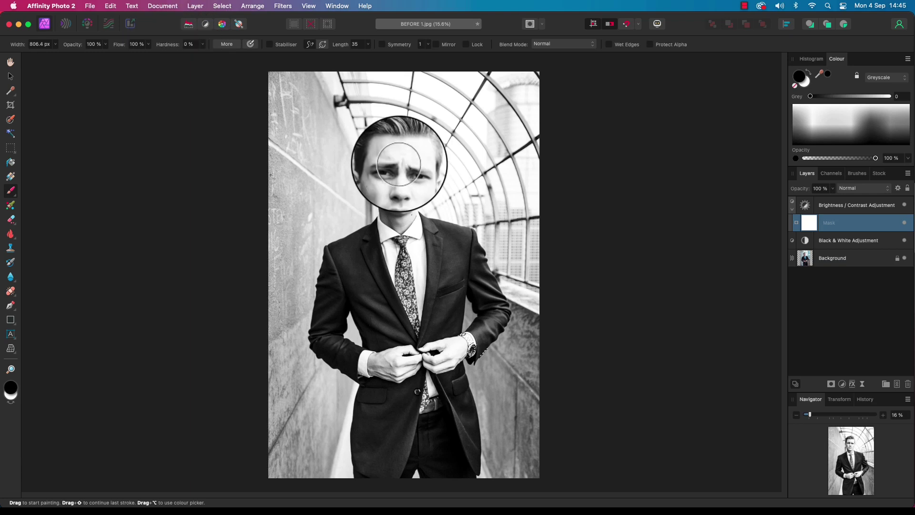
pyautogui.moveTo(399, 181); pyautogui.dragTo(400, 183)
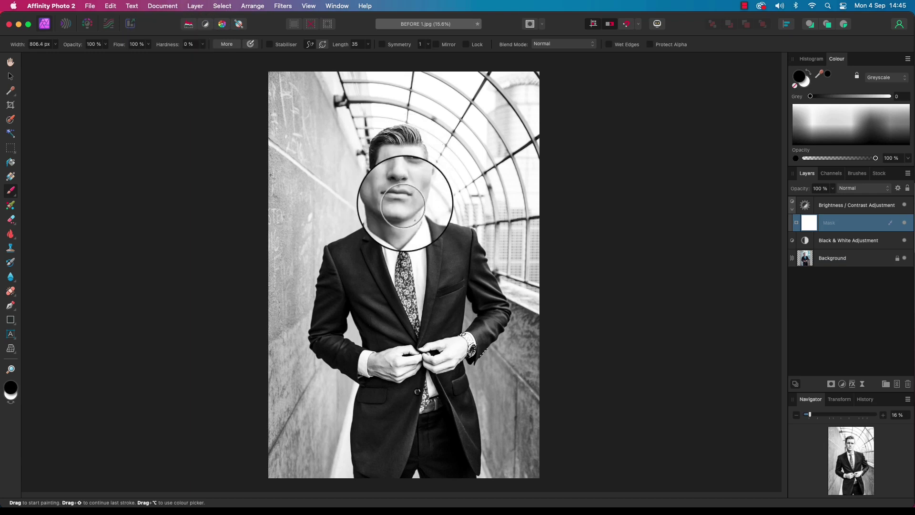
pyautogui.moveTo(390, 232); pyautogui.dragTo(409, 286)
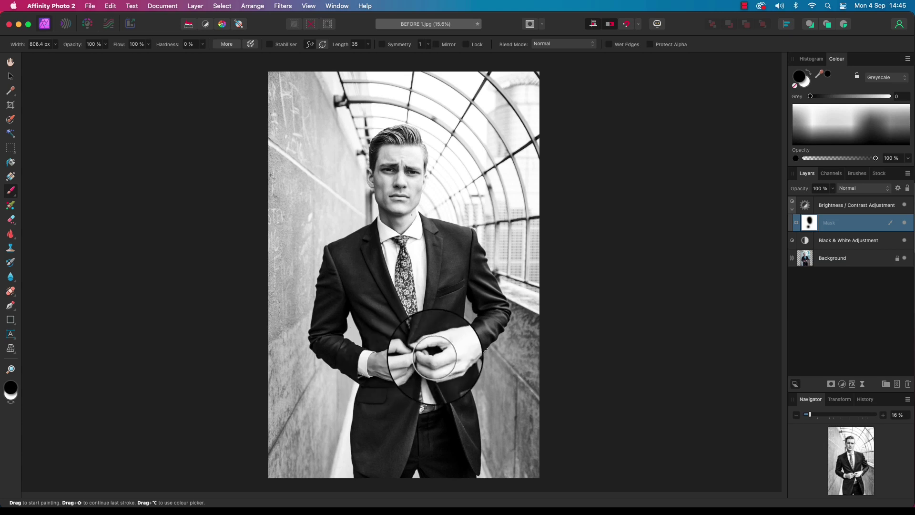
pyautogui.moveTo(434, 357)
pyautogui.mouseDown()
pyautogui.moveTo(456, 351)
pyautogui.moveTo(428, 359)
pyautogui.moveTo(459, 345)
pyautogui.moveTo(381, 364)
pyautogui.moveTo(446, 351)
pyautogui.moveTo(428, 362)
pyautogui.moveTo(410, 358)
pyautogui.moveTo(456, 344)
pyautogui.mouseUp()
# - Add a Curves adjustment with an S-shaped curve, lifting highlights and deepening shadows
pyautogui.click(842, 361)
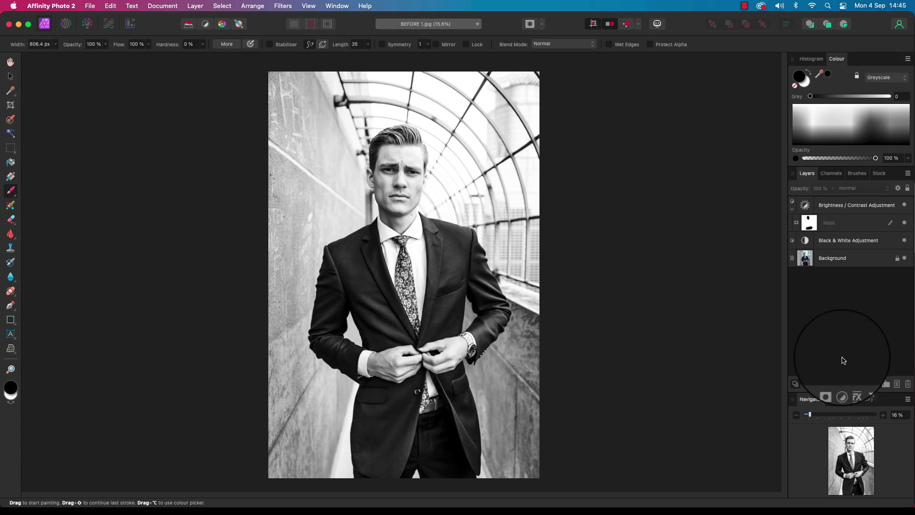
pyautogui.click(842, 397)
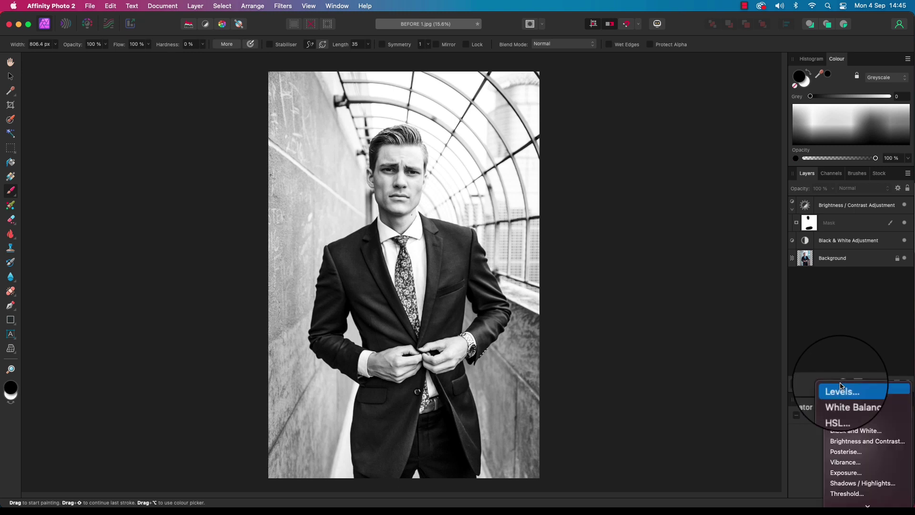
pyautogui.moveTo(858, 504)
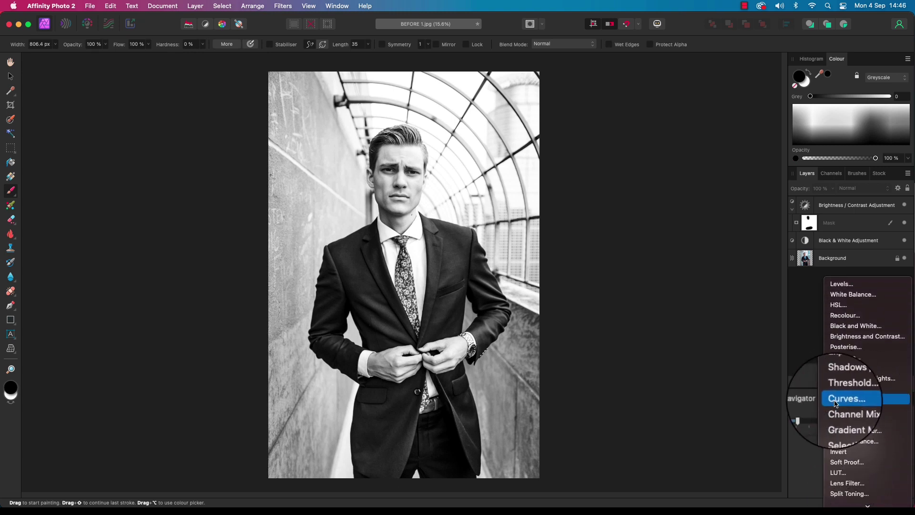
pyautogui.click(841, 402)
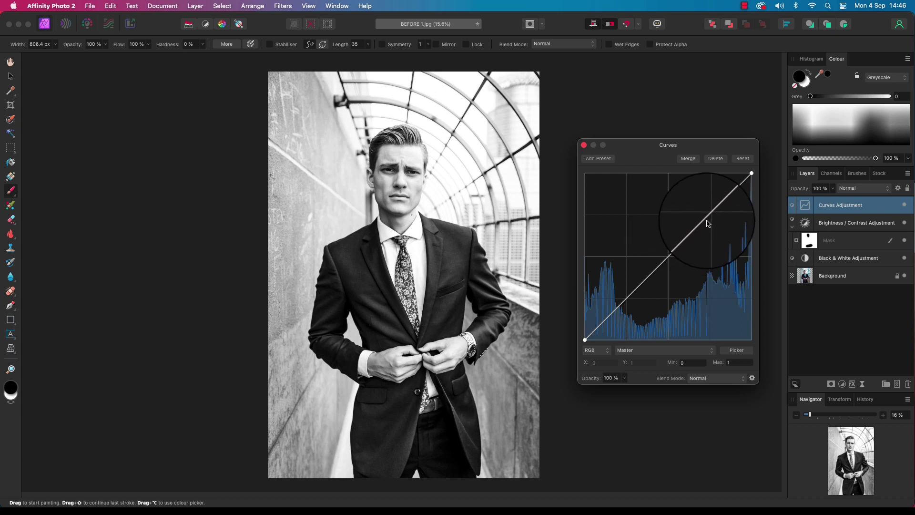
pyautogui.moveTo(708, 221); pyautogui.dragTo(703, 218)
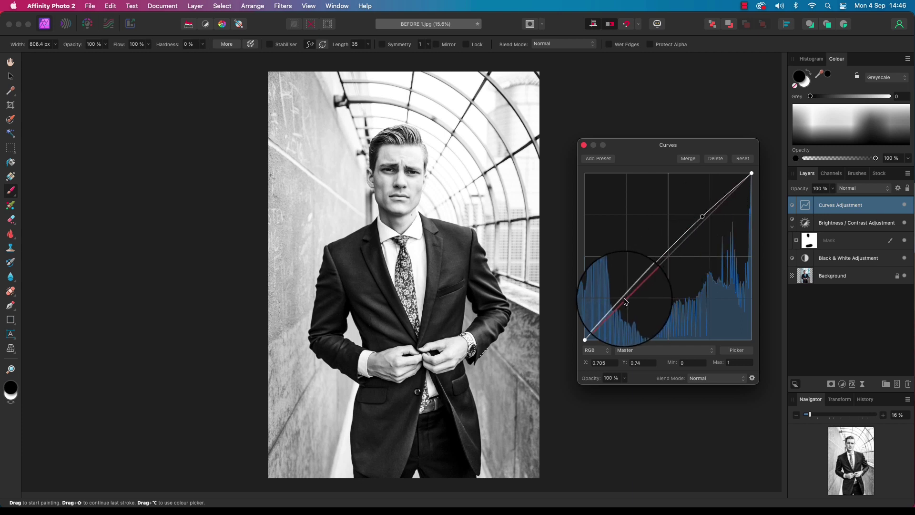
pyautogui.moveTo(625, 301); pyautogui.dragTo(632, 306)
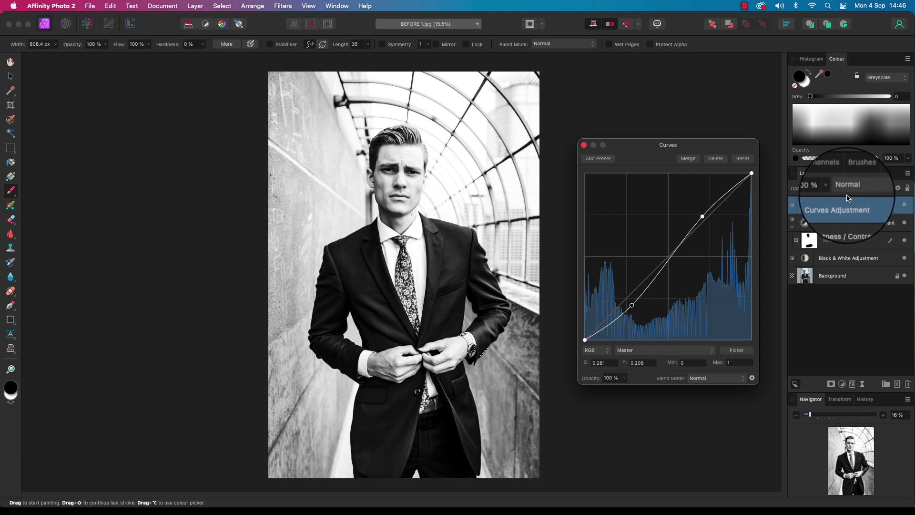
# - Lower the Curves layer opacity to 80%
pyautogui.click(830, 191)
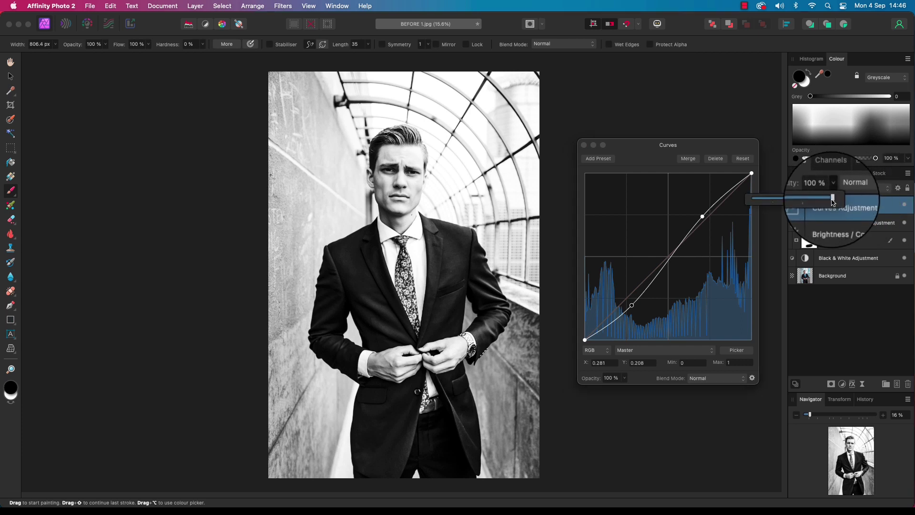
pyautogui.moveTo(833, 202); pyautogui.dragTo(820, 204)
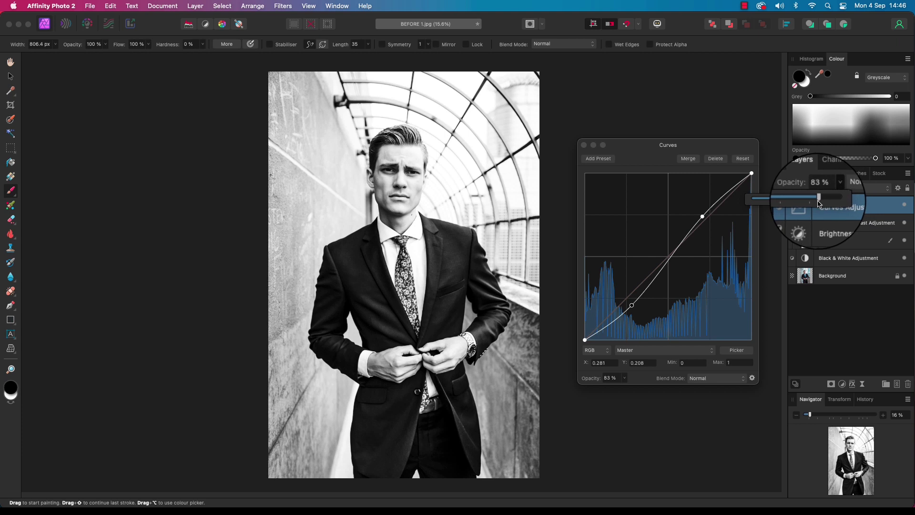
pyautogui.moveTo(818, 204); pyautogui.dragTo(816, 203)
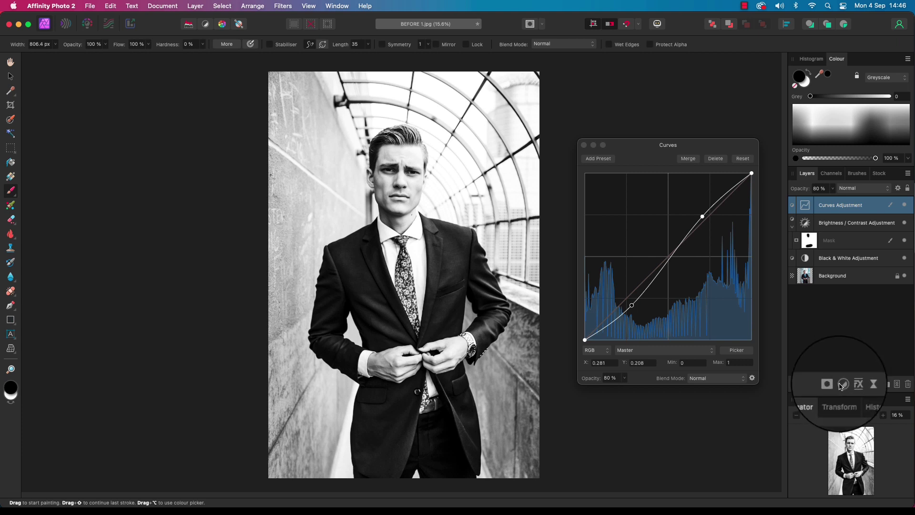
# - Add an HSL Shift adjustment and drag Luminosity Shift down to -100%
pyautogui.click(841, 385)
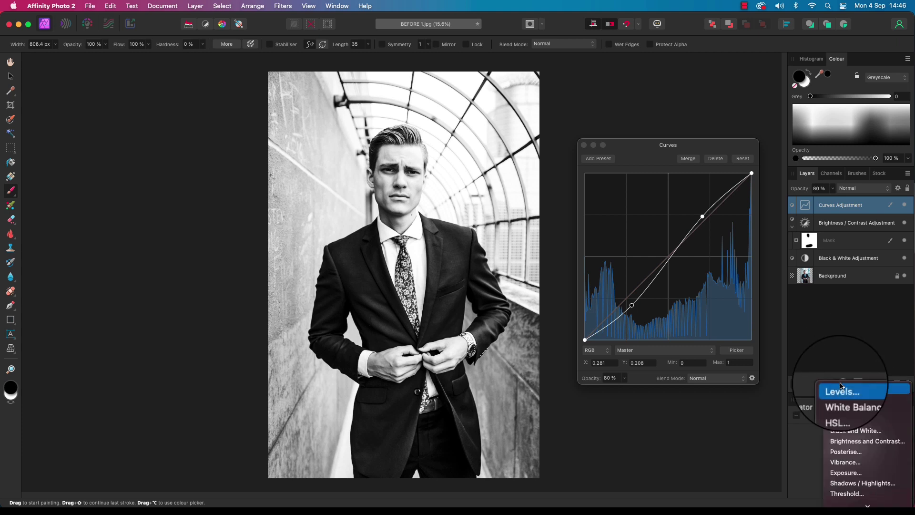
pyautogui.click(840, 415)
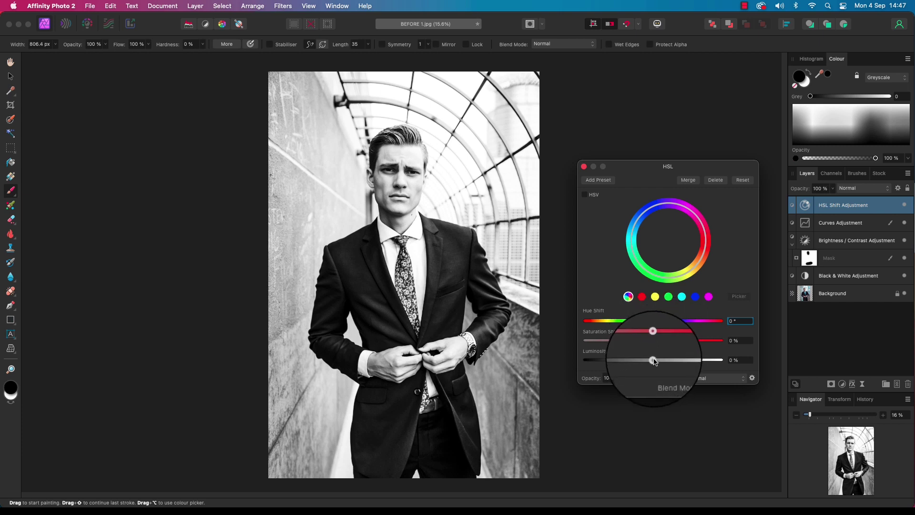
pyautogui.moveTo(654, 362); pyautogui.dragTo(574, 367)
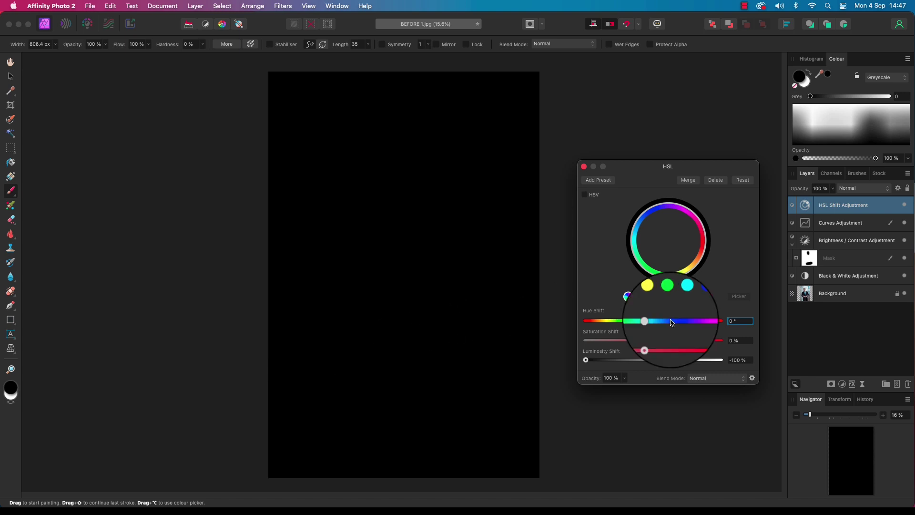
# - Add a mask layer and nest it inside the HSL Shift adjustment
pyautogui.click(831, 384)
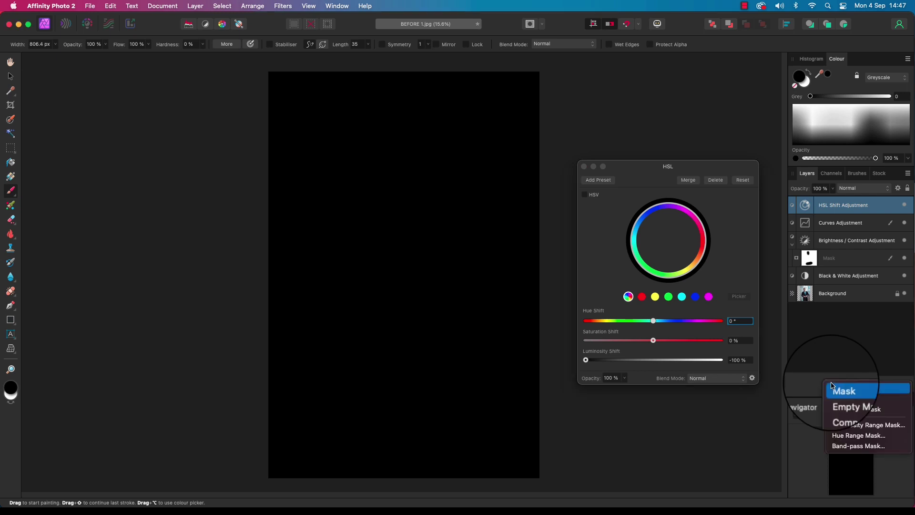
pyautogui.click(833, 387)
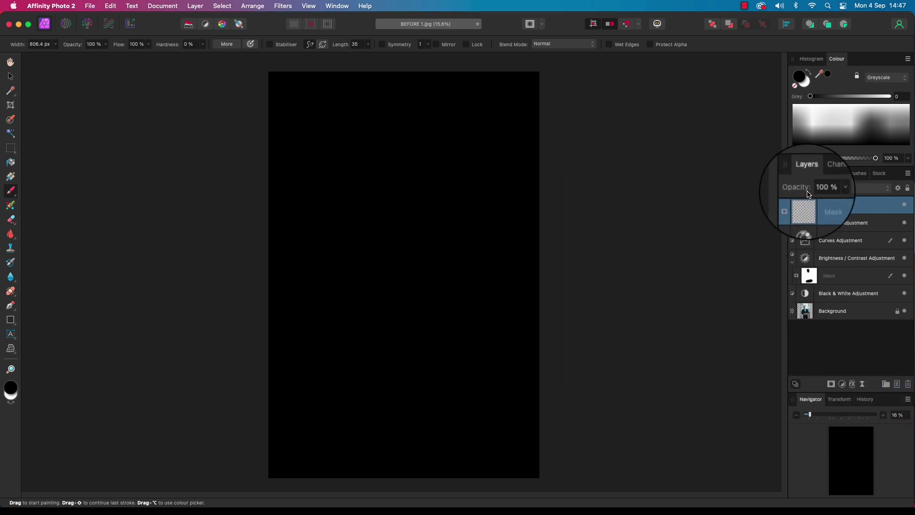
pyautogui.moveTo(801, 204); pyautogui.dragTo(811, 221)
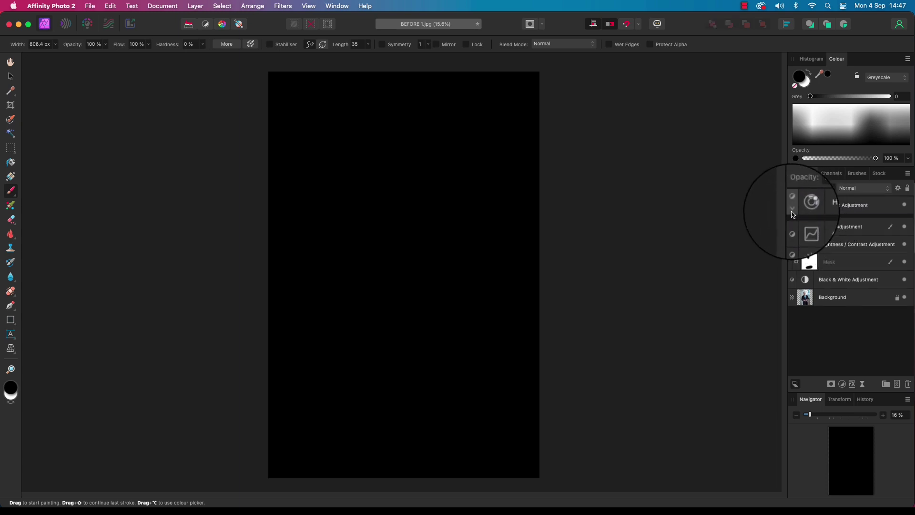
pyautogui.click(793, 209)
# - Paint the photo's centre with a wide brush and set the HSL layer opacity to 80%
pyautogui.moveTo(353, 220)
pyautogui.mouseDown()
pyautogui.moveTo(462, 227)
pyautogui.moveTo(439, 229)
pyautogui.moveTo(425, 214)
pyautogui.moveTo(384, 221)
pyautogui.moveTo(388, 236)
pyautogui.moveTo(420, 260)
pyautogui.moveTo(410, 238)
pyautogui.moveTo(400, 322)
pyautogui.moveTo(418, 235)
pyautogui.moveTo(400, 296)
pyautogui.moveTo(425, 220)
pyautogui.moveTo(381, 266)
pyautogui.moveTo(422, 194)
pyautogui.moveTo(391, 206)
pyautogui.moveTo(414, 169)
pyautogui.moveTo(360, 171)
pyautogui.moveTo(382, 181)
pyautogui.moveTo(372, 162)
pyautogui.moveTo(403, 183)
pyautogui.moveTo(430, 161)
pyautogui.moveTo(411, 180)
pyautogui.moveTo(475, 187)
pyautogui.moveTo(430, 174)
pyautogui.moveTo(445, 234)
pyautogui.moveTo(464, 223)
pyautogui.moveTo(464, 315)
pyautogui.moveTo(450, 302)
pyautogui.moveTo(449, 355)
pyautogui.moveTo(472, 328)
pyautogui.moveTo(451, 388)
pyautogui.moveTo(381, 321)
pyautogui.moveTo(384, 362)
pyautogui.moveTo(324, 364)
pyautogui.moveTo(332, 318)
pyautogui.moveTo(343, 315)
pyautogui.moveTo(329, 243)
pyautogui.moveTo(359, 195)
pyautogui.moveTo(329, 192)
pyautogui.moveTo(367, 161)
pyautogui.mouseUp()
pyautogui.press(']')
pyautogui.press(']')
pyautogui.press(']')
pyautogui.press(']')
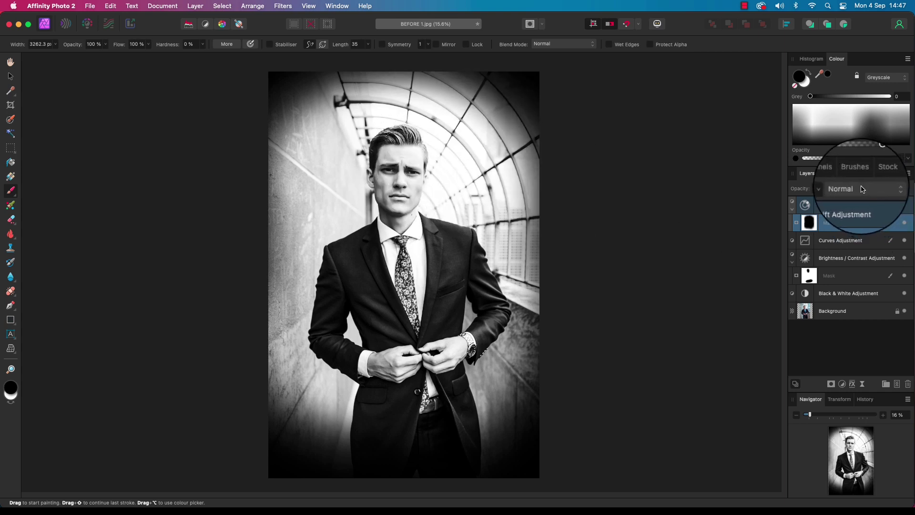
pyautogui.click(833, 188)
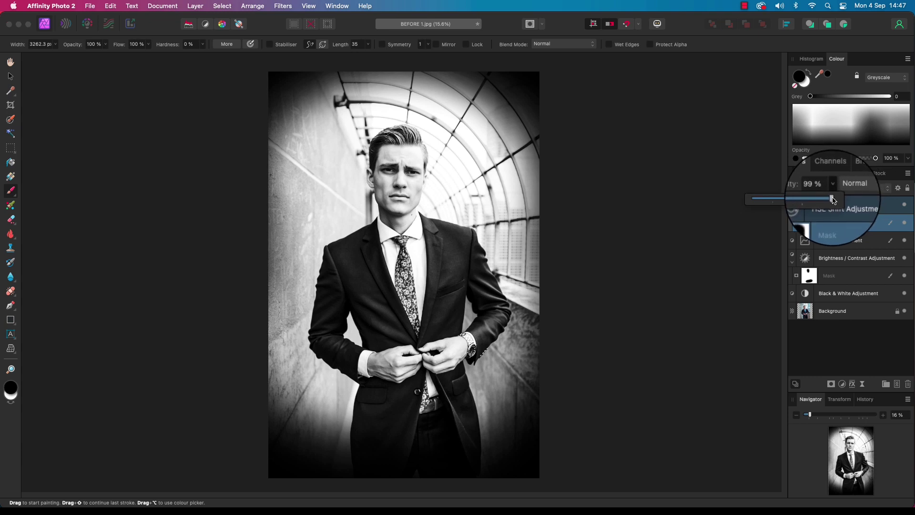
pyautogui.moveTo(833, 199); pyautogui.dragTo(816, 200)
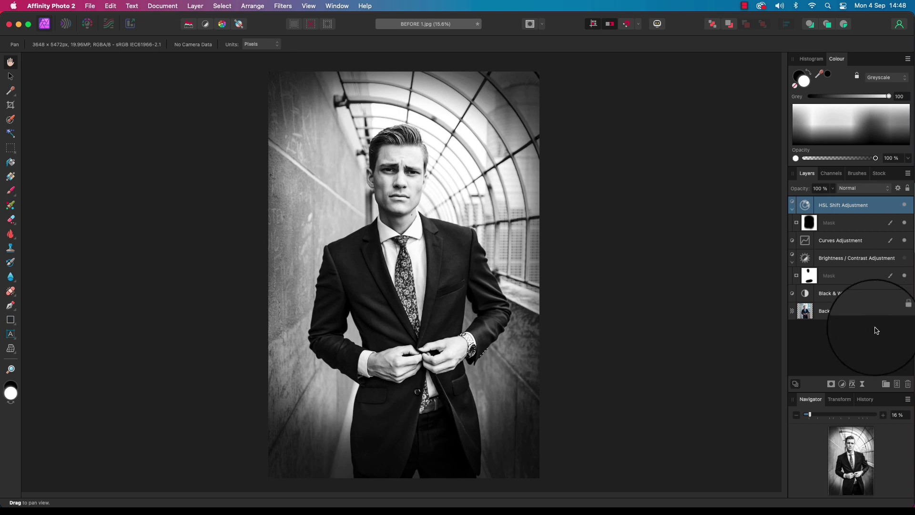
# - Sharpen the Background layer with Unsharp Mask at Radius 0.3 px, Factor 0.5, Threshold 0%
pyautogui.click(839, 318)
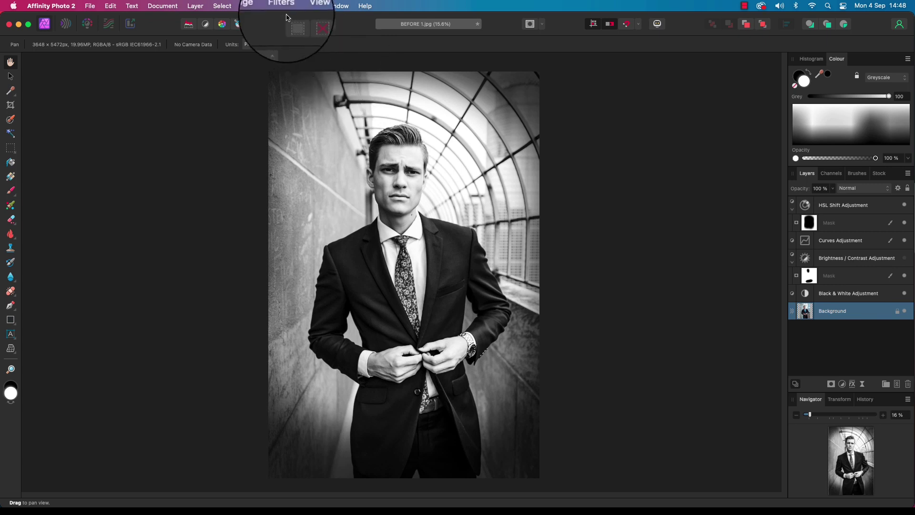
pyautogui.click(284, 7)
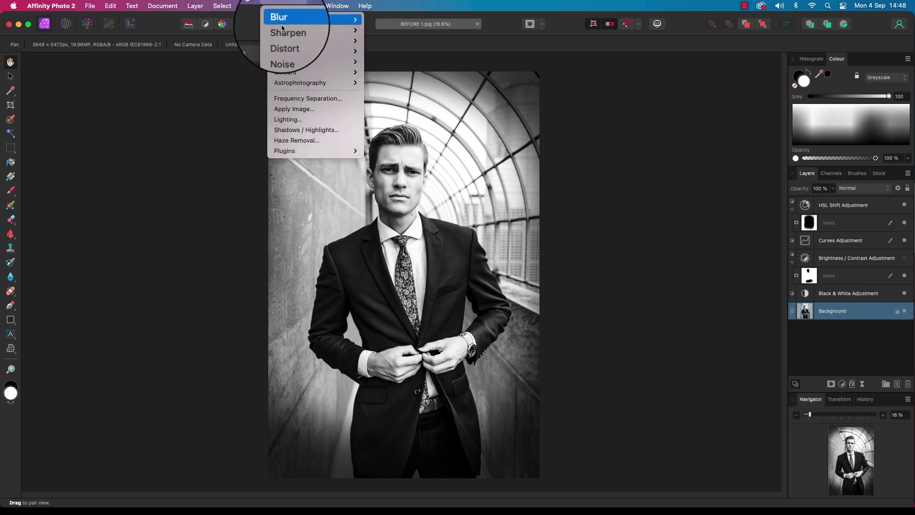
pyautogui.moveTo(292, 31)
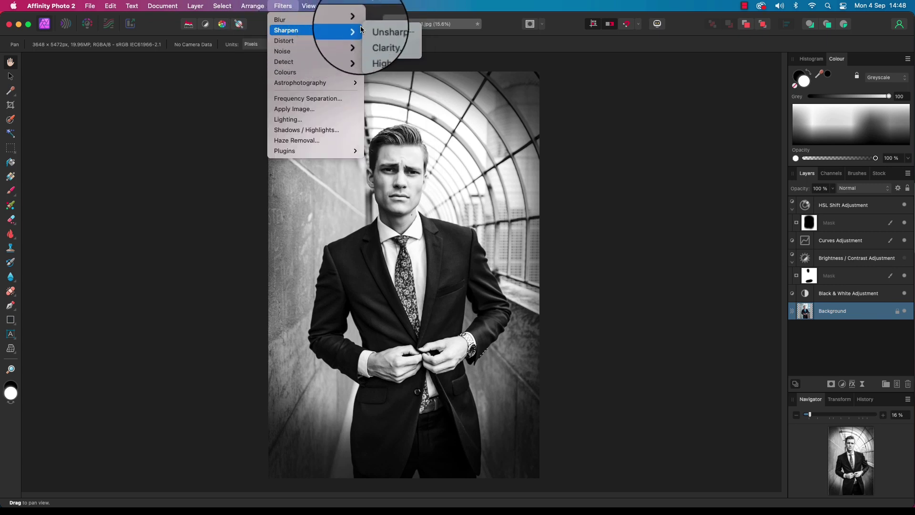
pyautogui.click(385, 31)
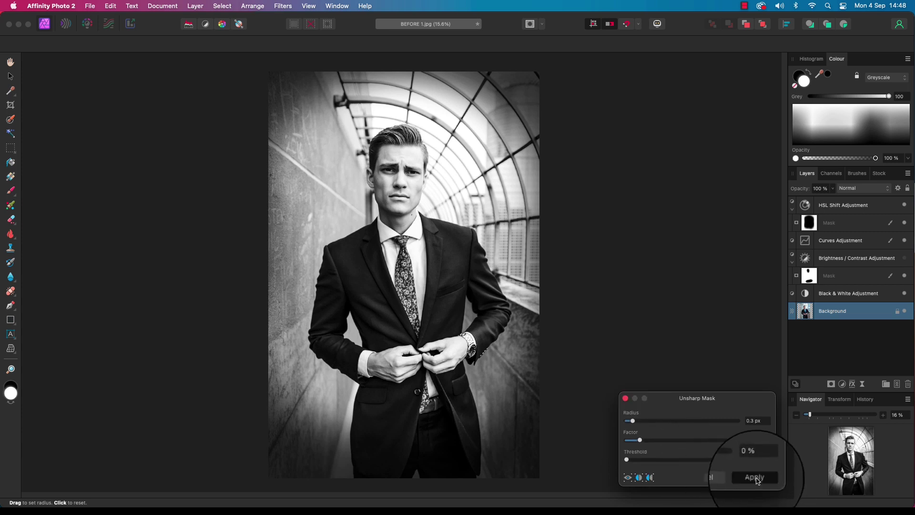
pyautogui.click(755, 477)
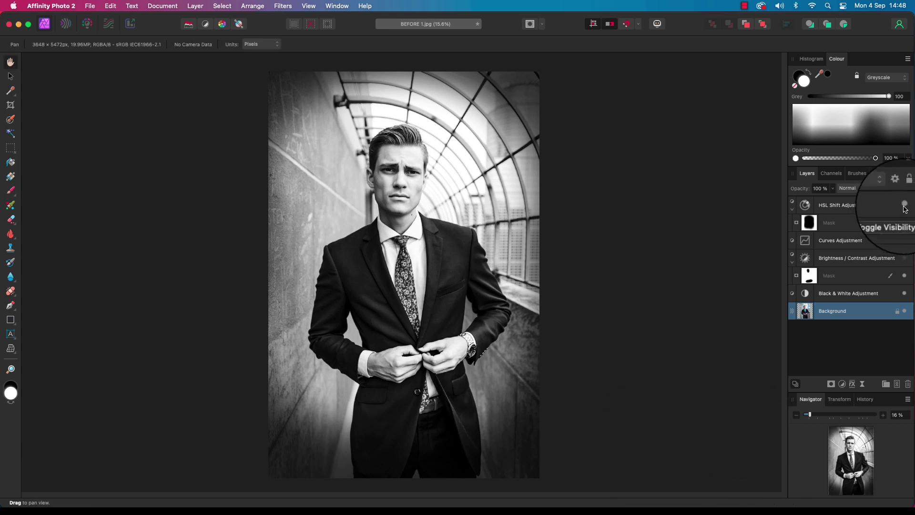
pyautogui.click(905, 204)
pyautogui.click(904, 293)
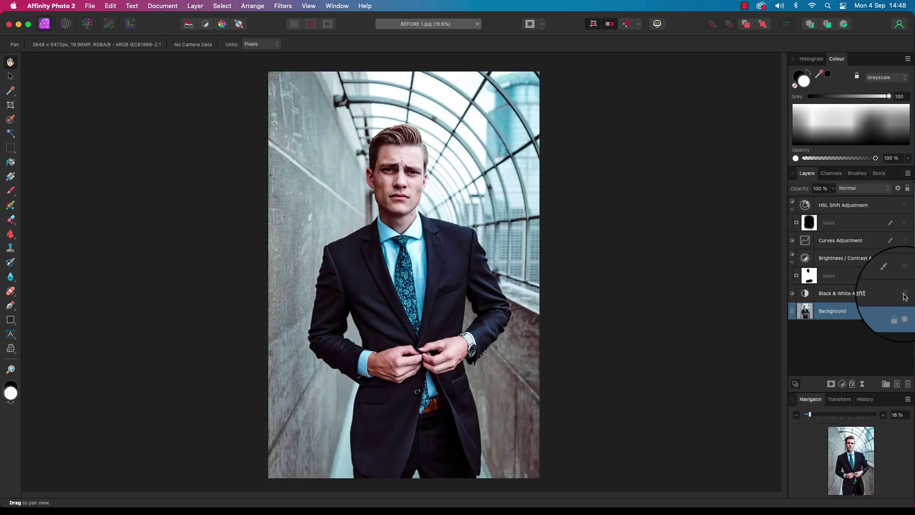
pyautogui.click(905, 294)
pyautogui.click(904, 258)
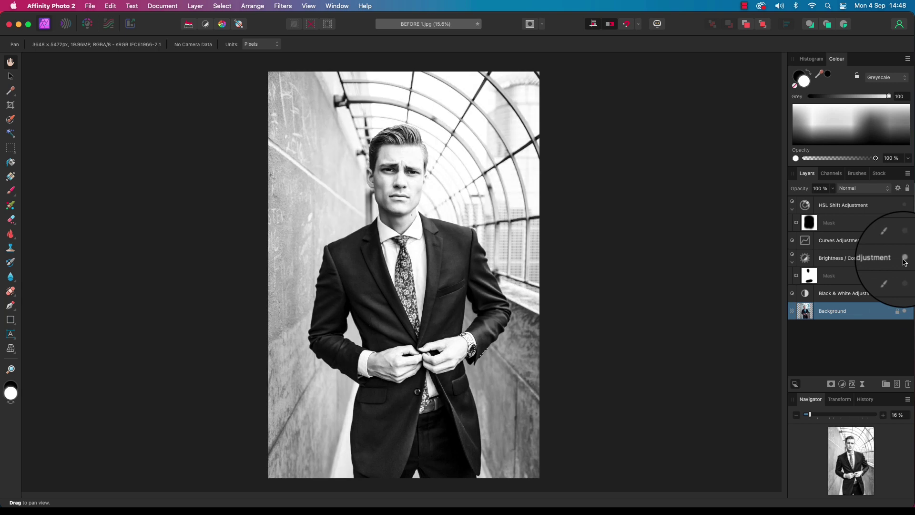
pyautogui.click(904, 241)
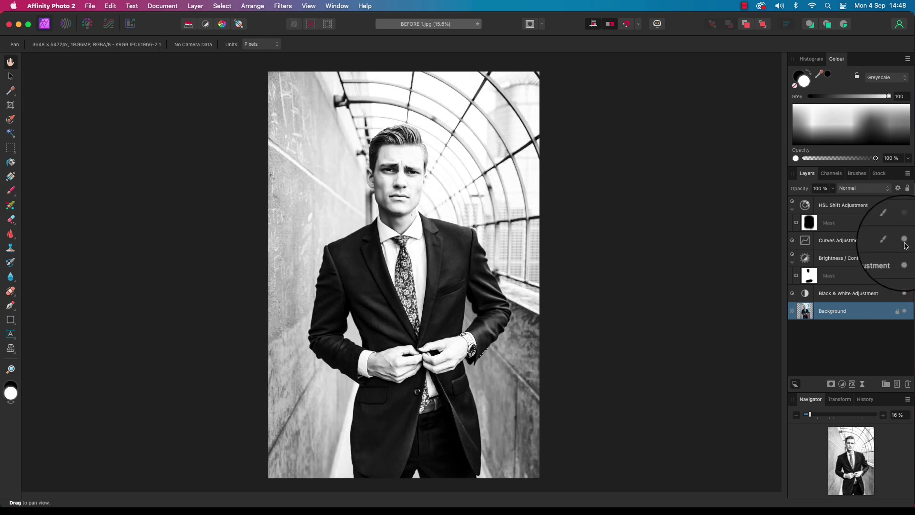
pyautogui.click(906, 212)
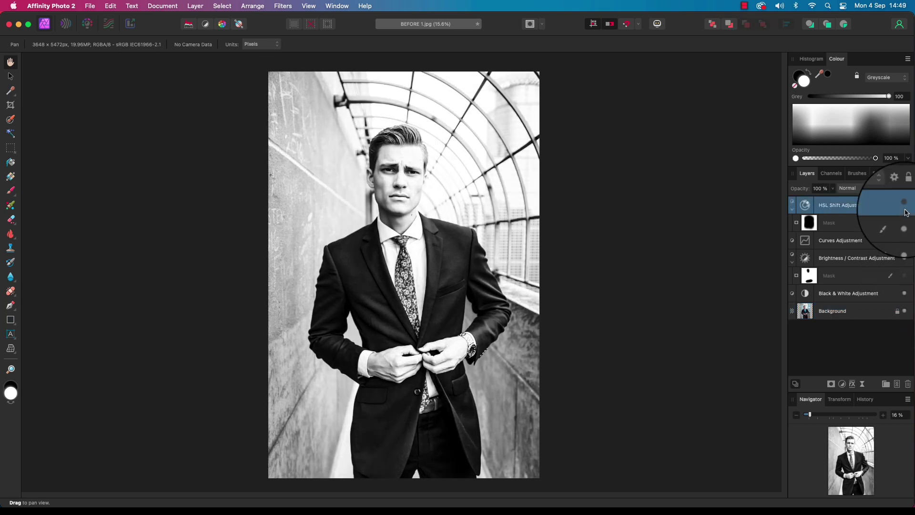
pyautogui.click(904, 205)
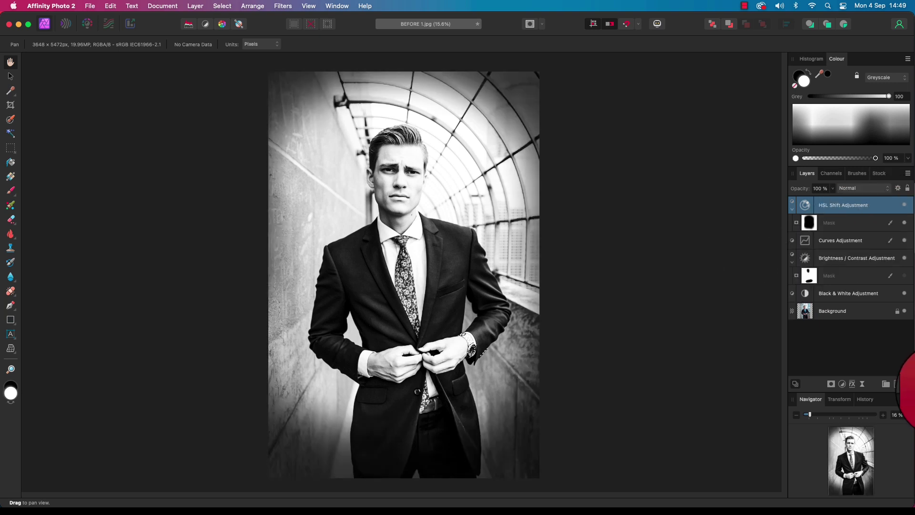